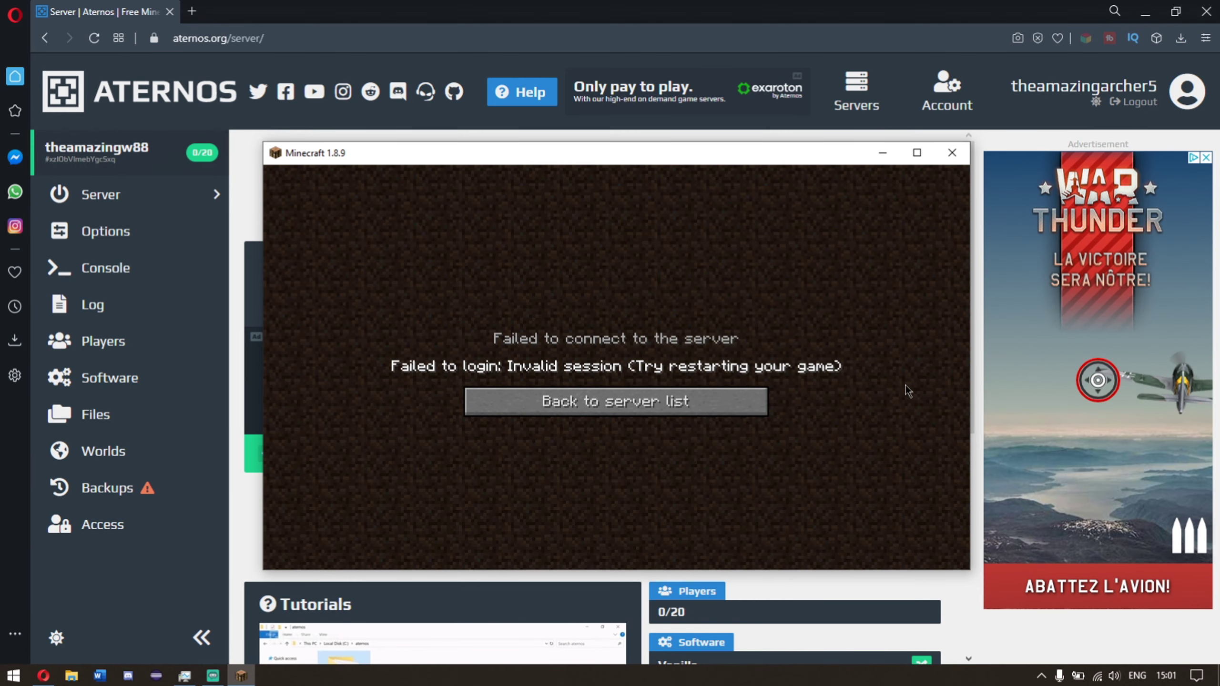
Step: Retry joining the Aternos server after the invalid-session error, then return to the server list
left_click(642, 408)
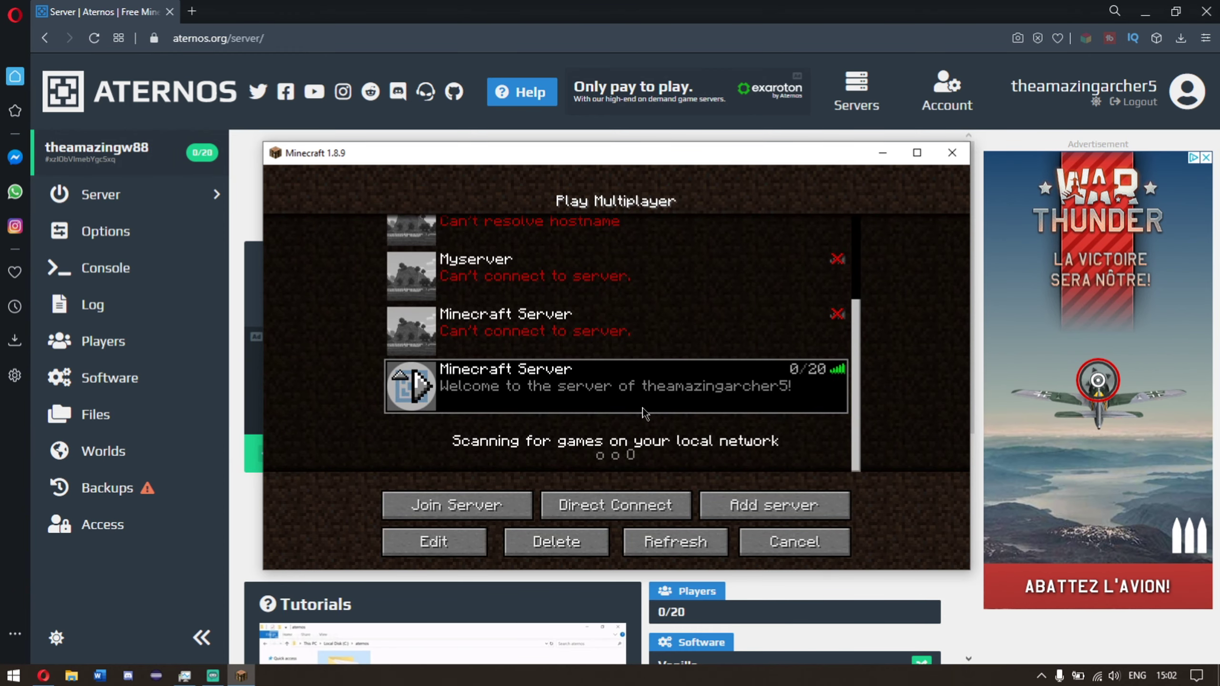
left_click(426, 390)
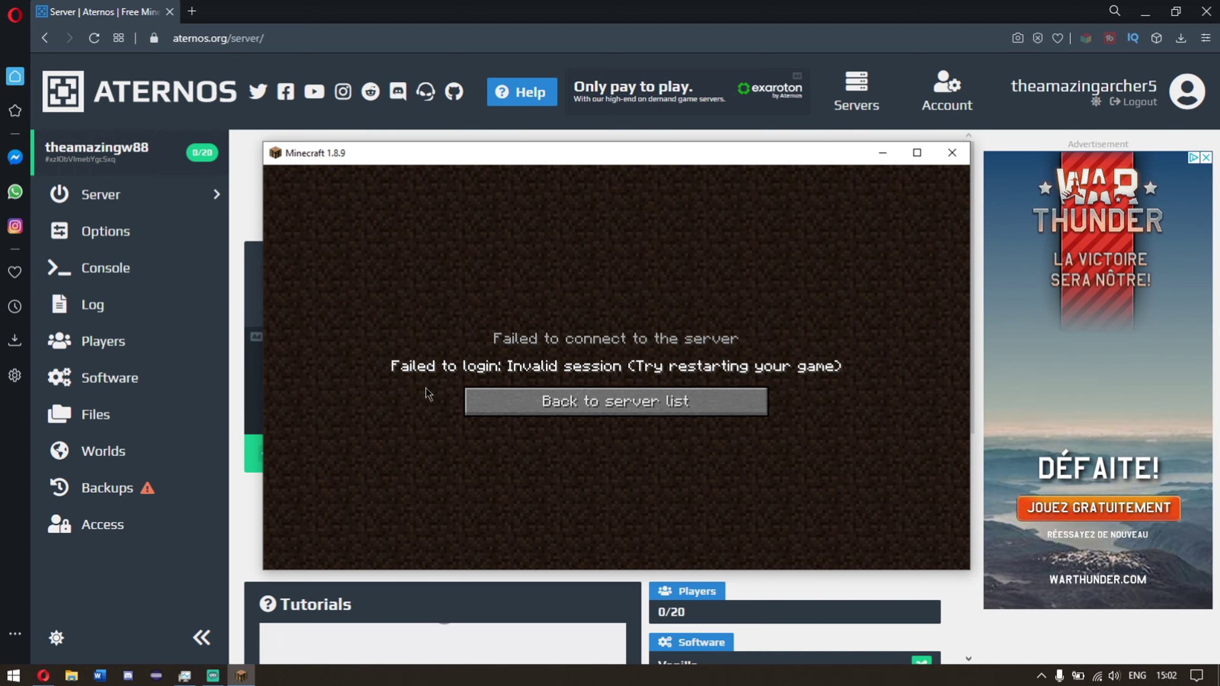
left_click(523, 392)
Step: Leave the multiplayer list, quit Minecraft and close TLauncher
left_click(764, 546)
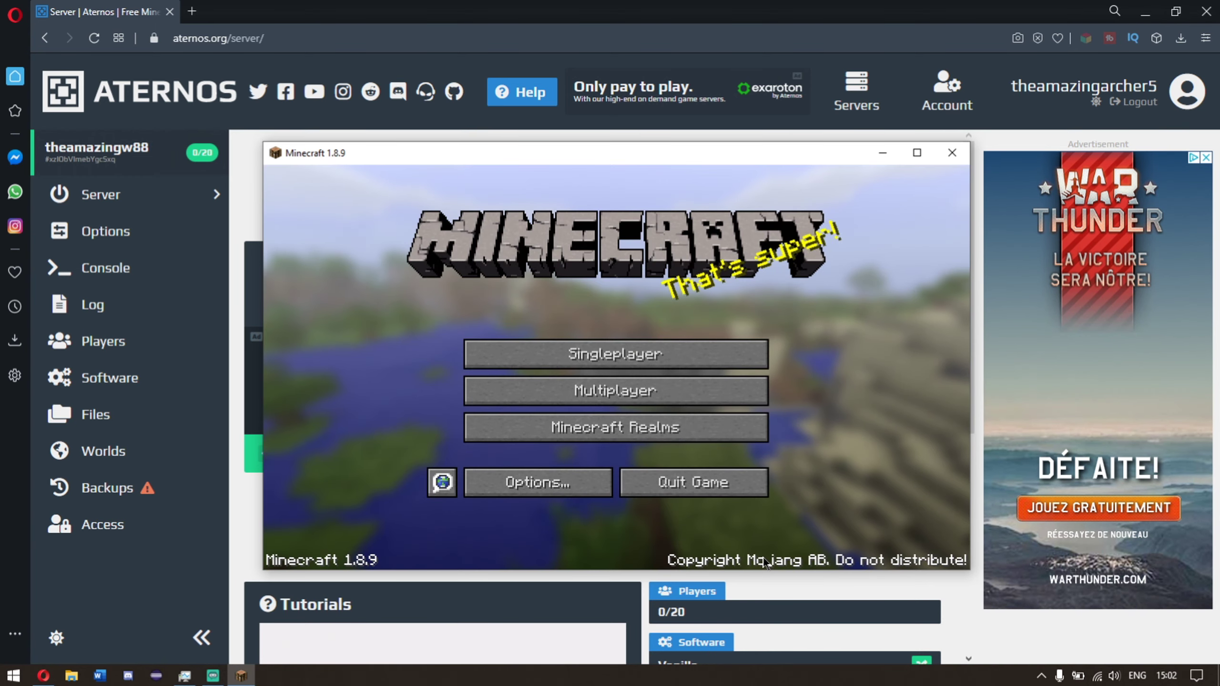
left_click(696, 476)
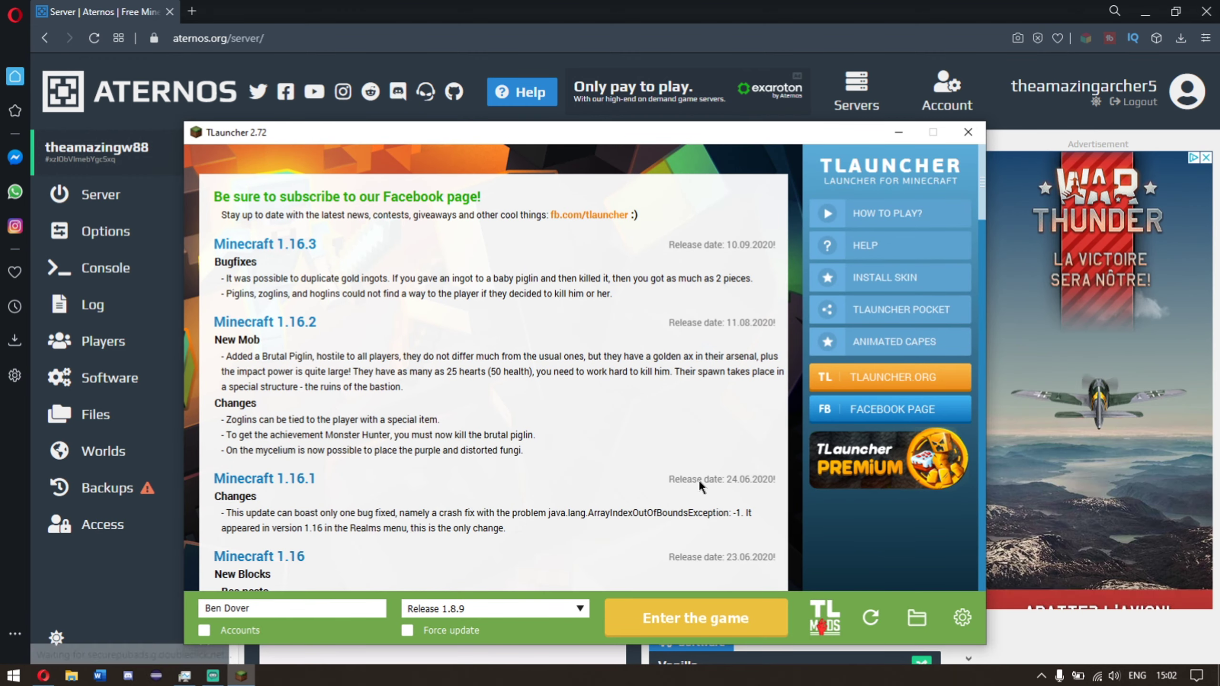
left_click(966, 137)
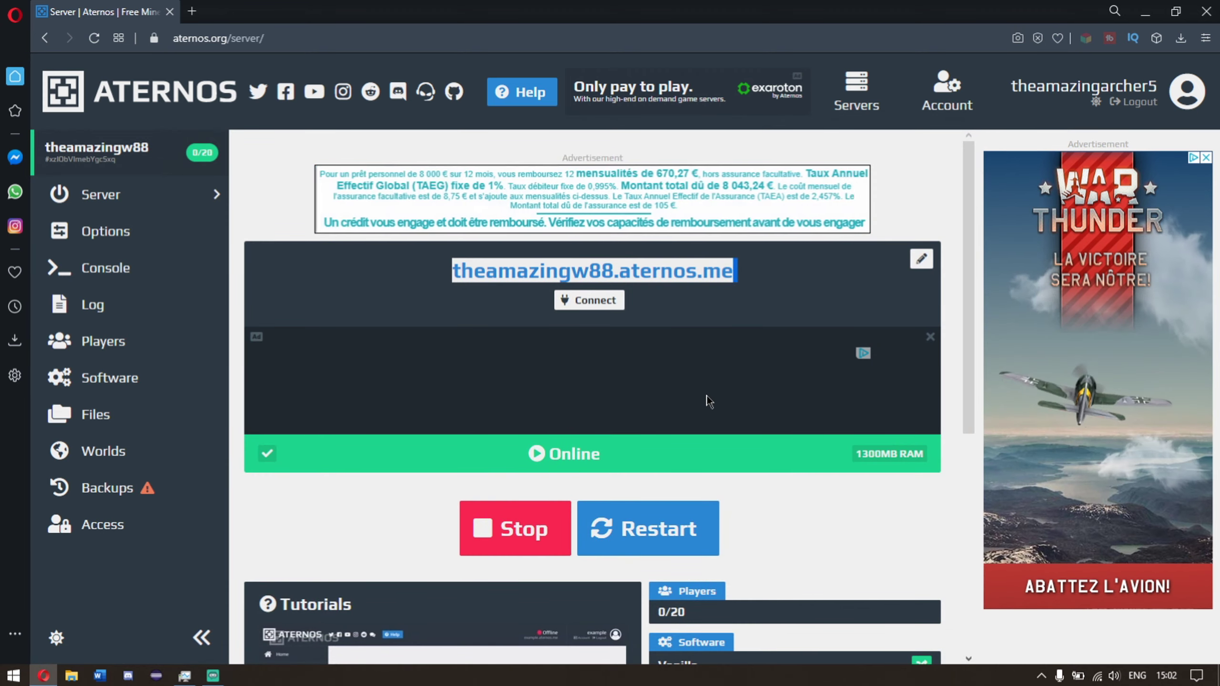
Step: Stop the running Aternos server so it shows Offline
left_click(503, 527)
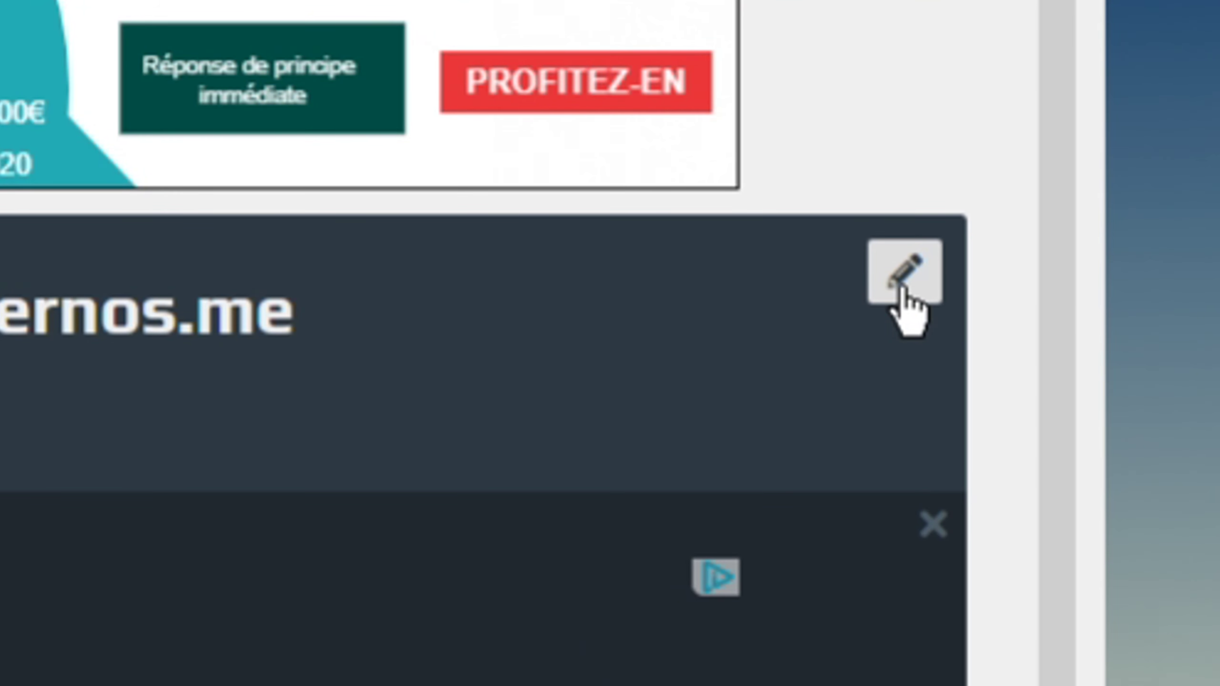
Step: In the Options page's server.properties, turn the Cracked toggle on
left_click(903, 288)
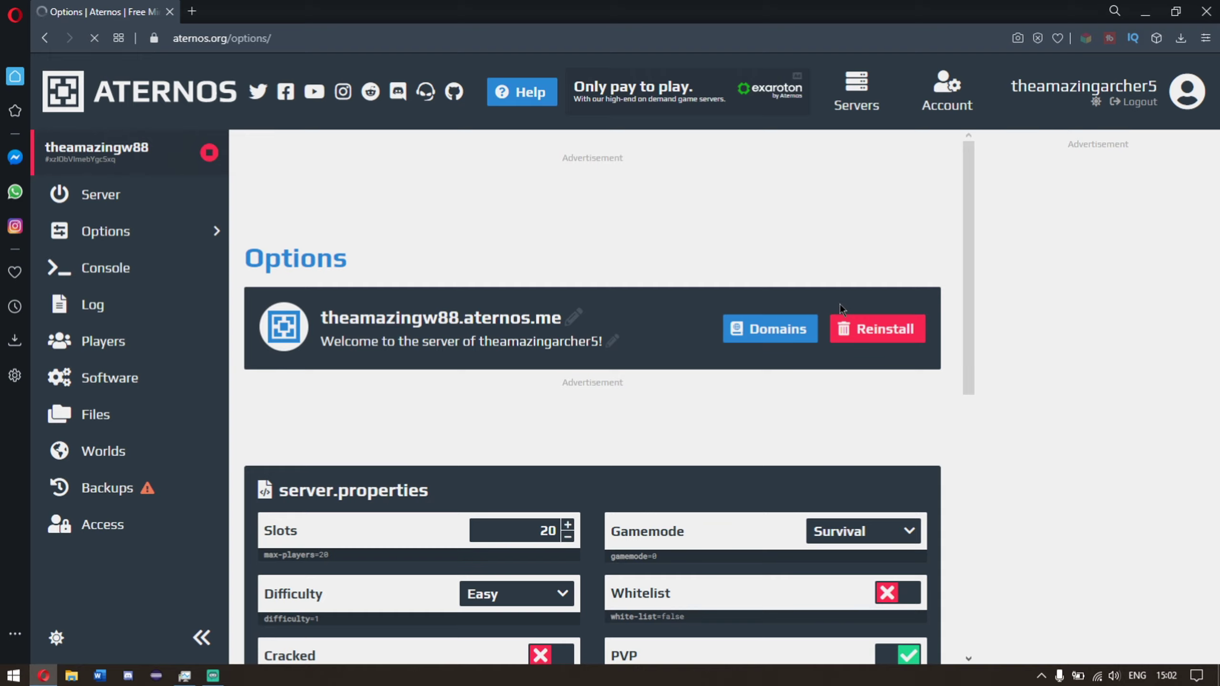
scroll(576, 397, "down", 4)
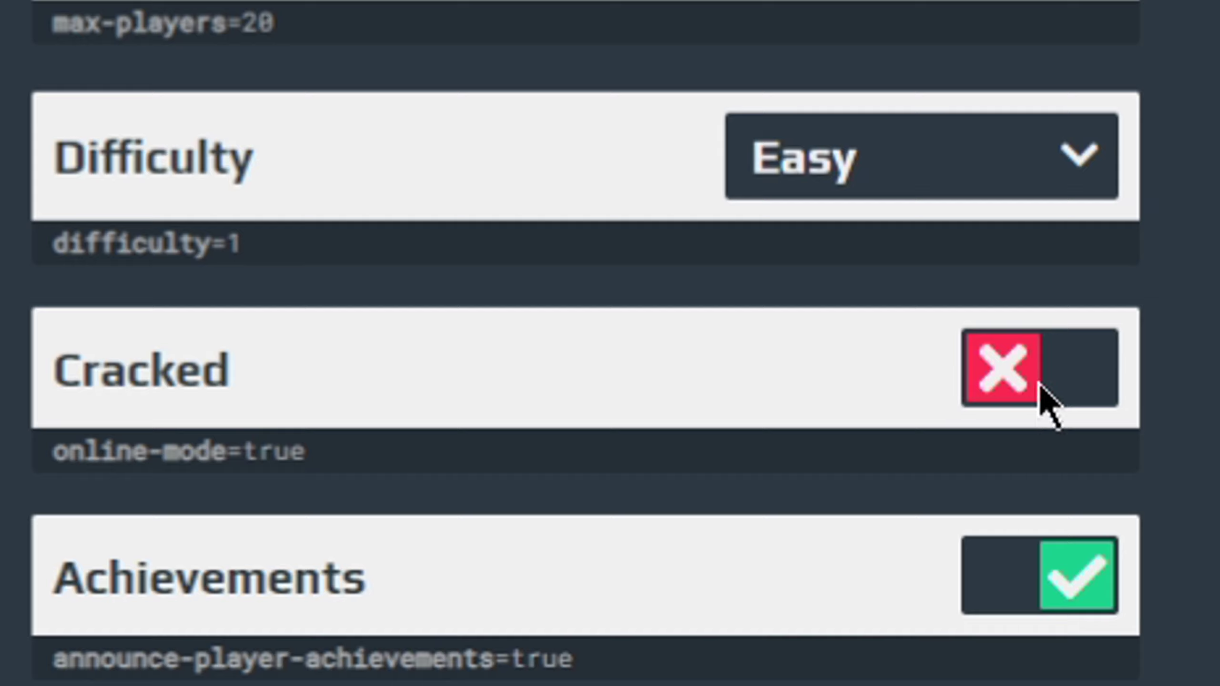
left_click(987, 368)
left_click(987, 367)
left_click(986, 365)
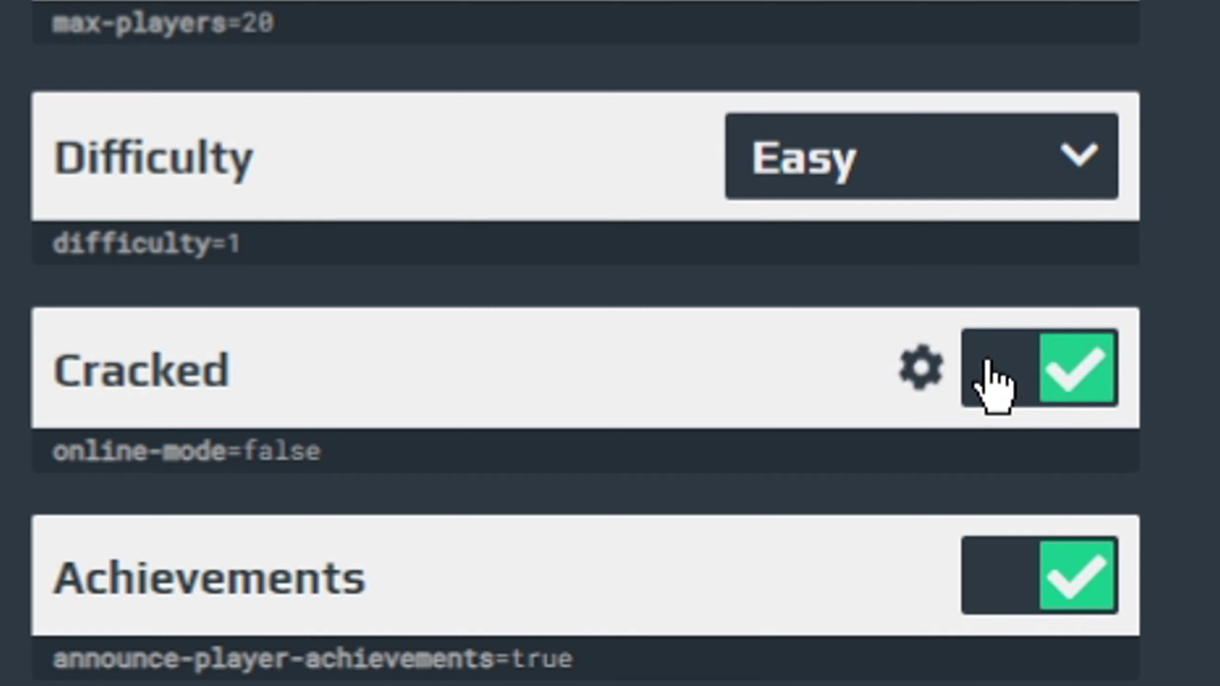
left_click(987, 362)
left_click(988, 369)
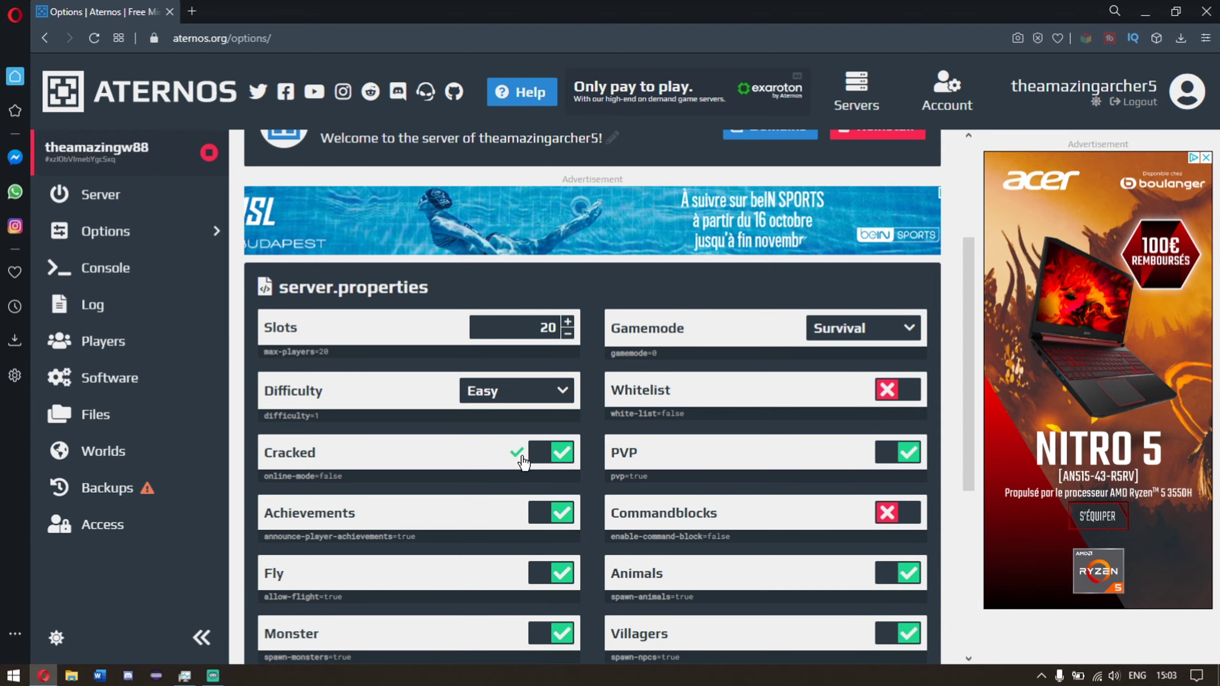
Step: Return to the Aternos server overview page
left_click(138, 197)
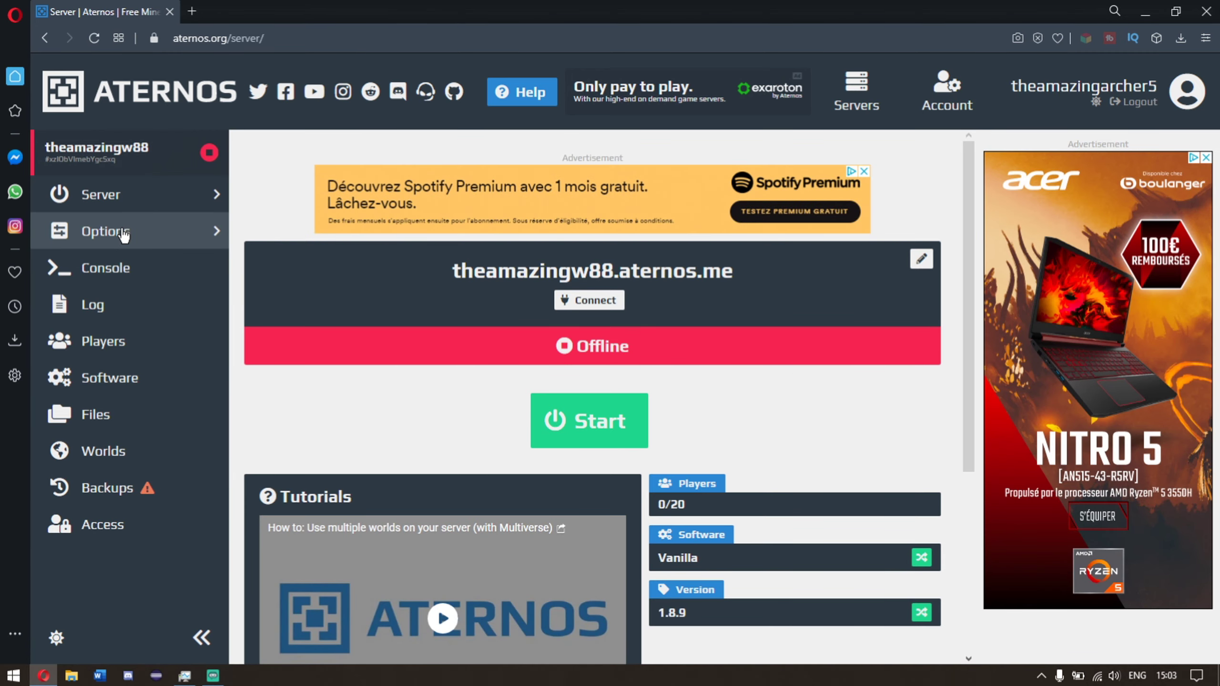
scroll(498, 431, "down", 4)
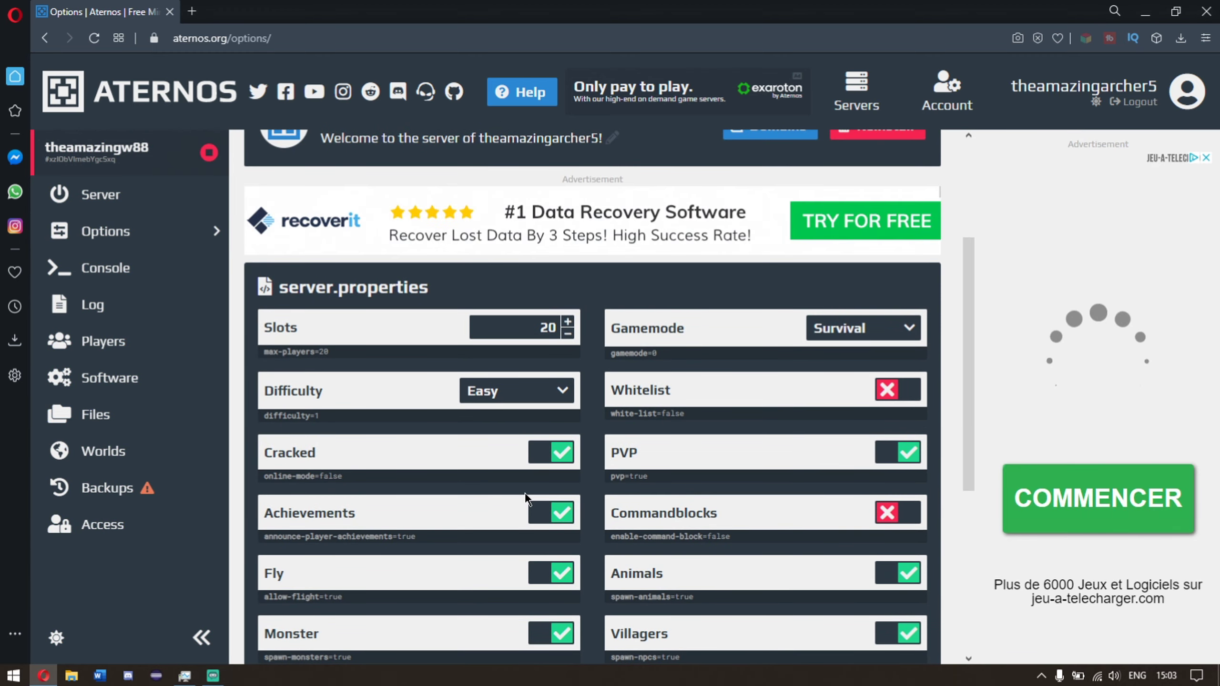
scroll(524, 493, "up", 4)
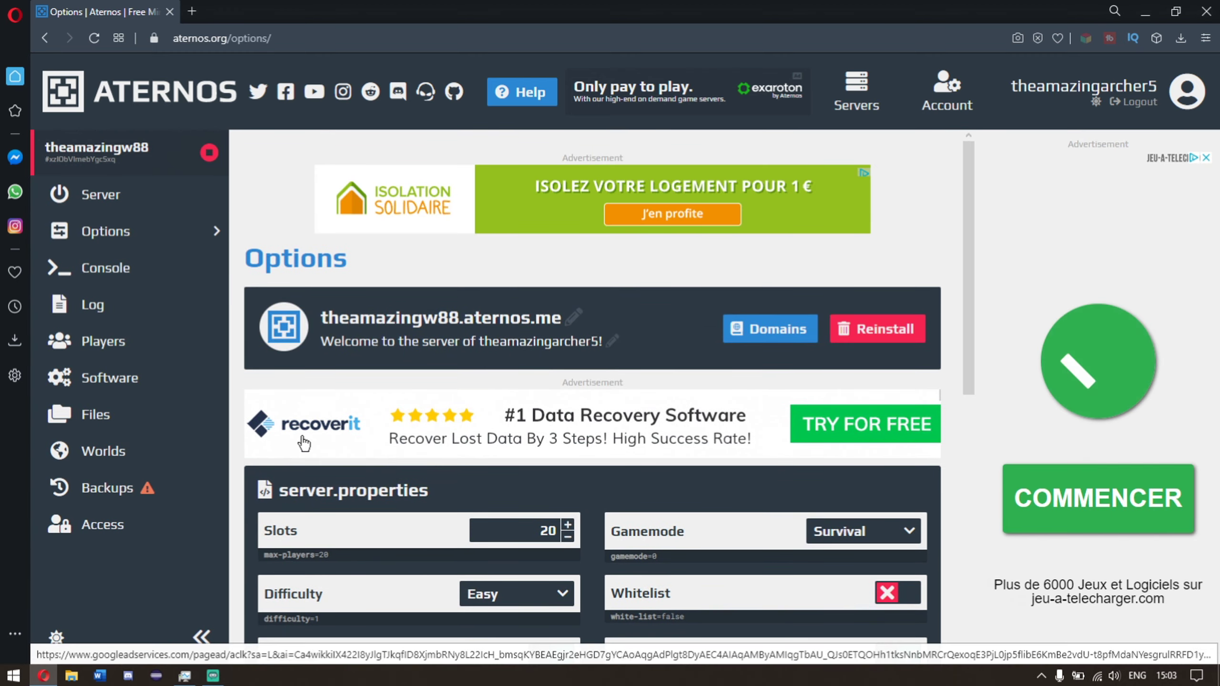
left_click(136, 192)
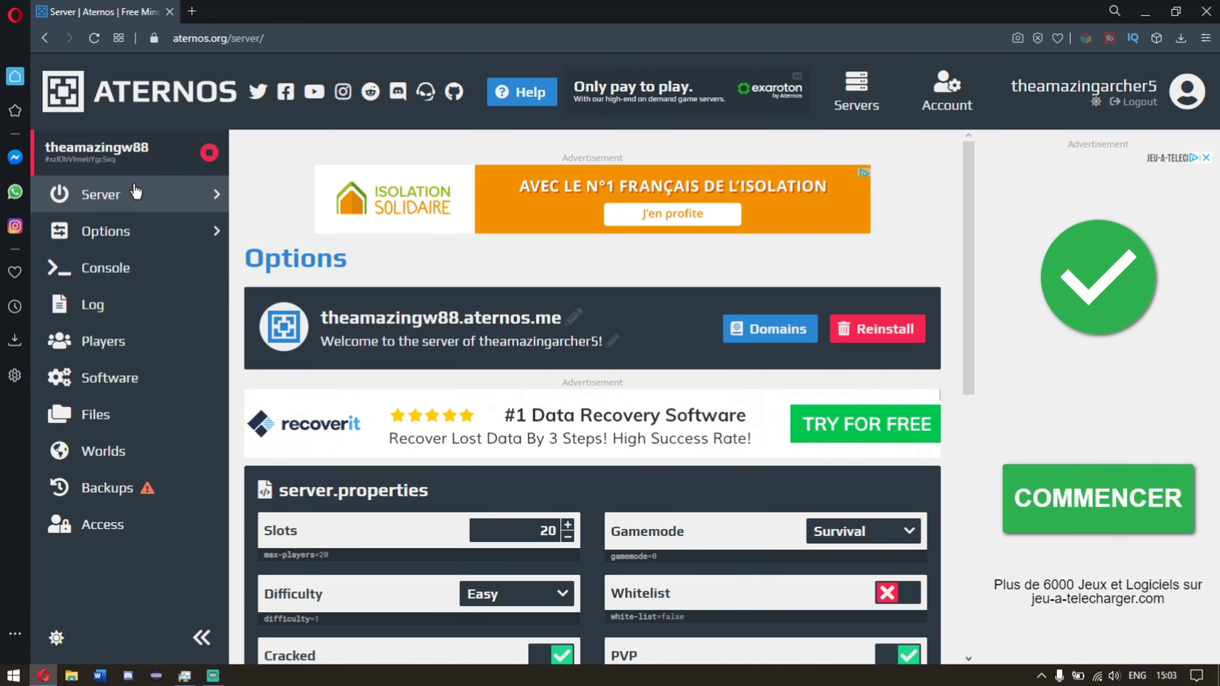
Step: Start the Aternos server and allow its queue notifications
left_click(601, 421)
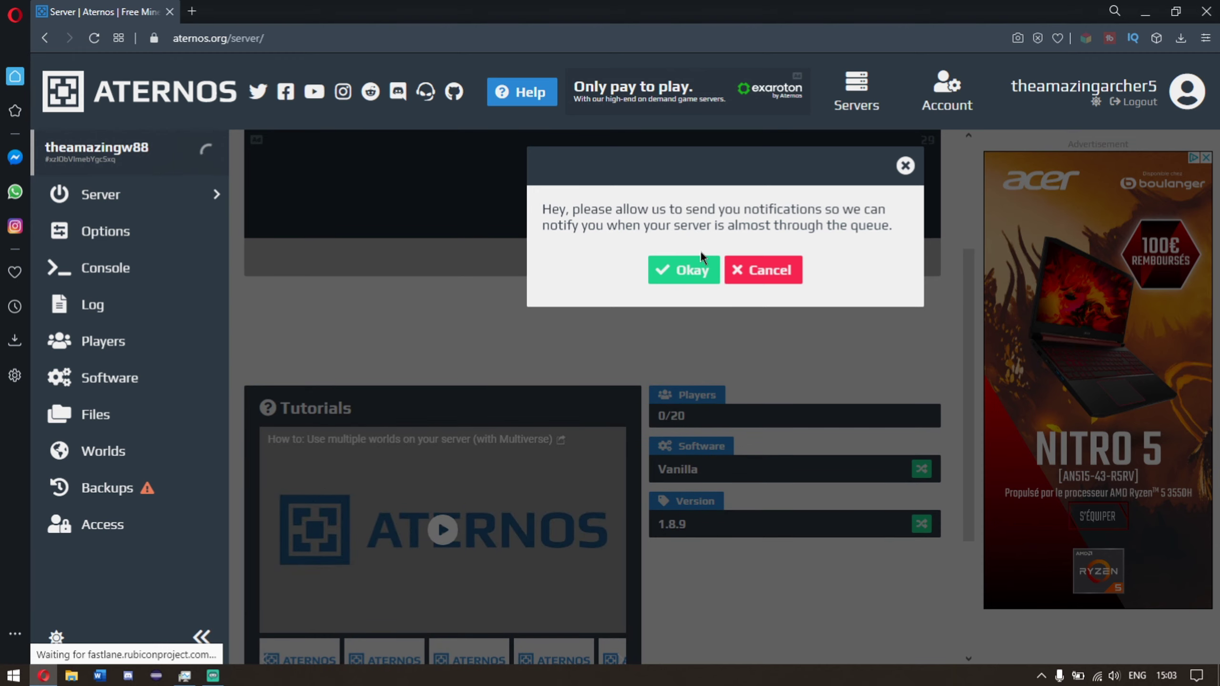
left_click(699, 260)
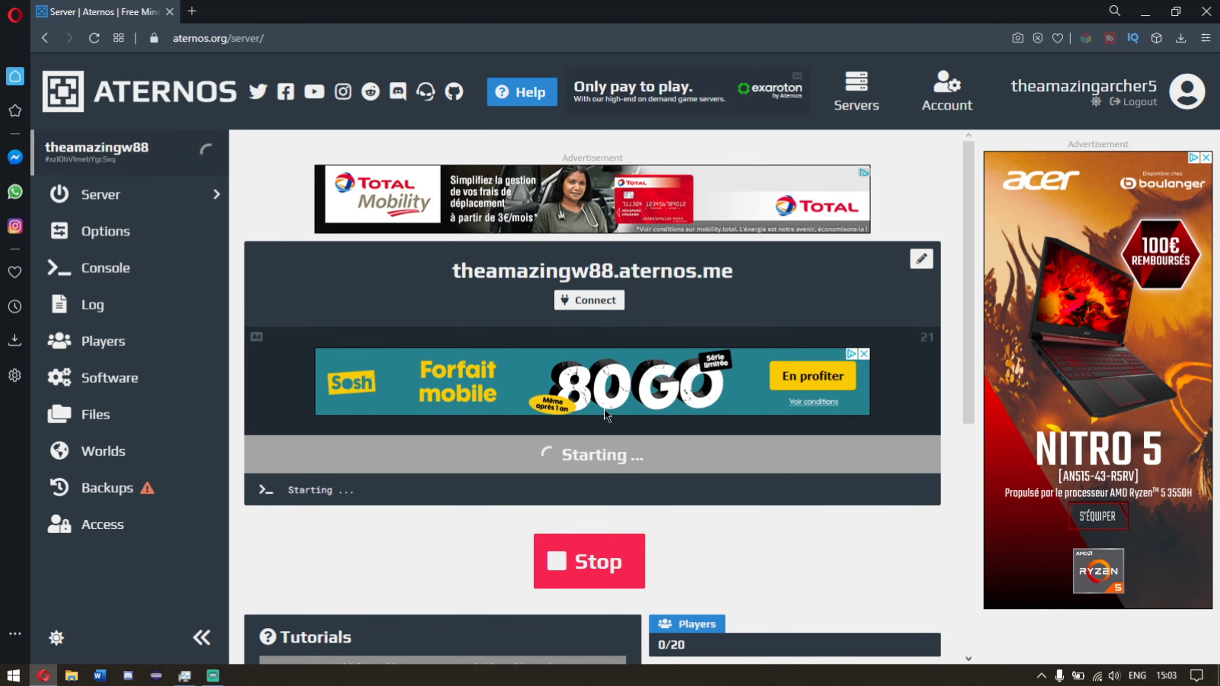
Step: Open TLauncher from the Start menu and launch Minecraft Release 1.8.9
left_click(3, 679)
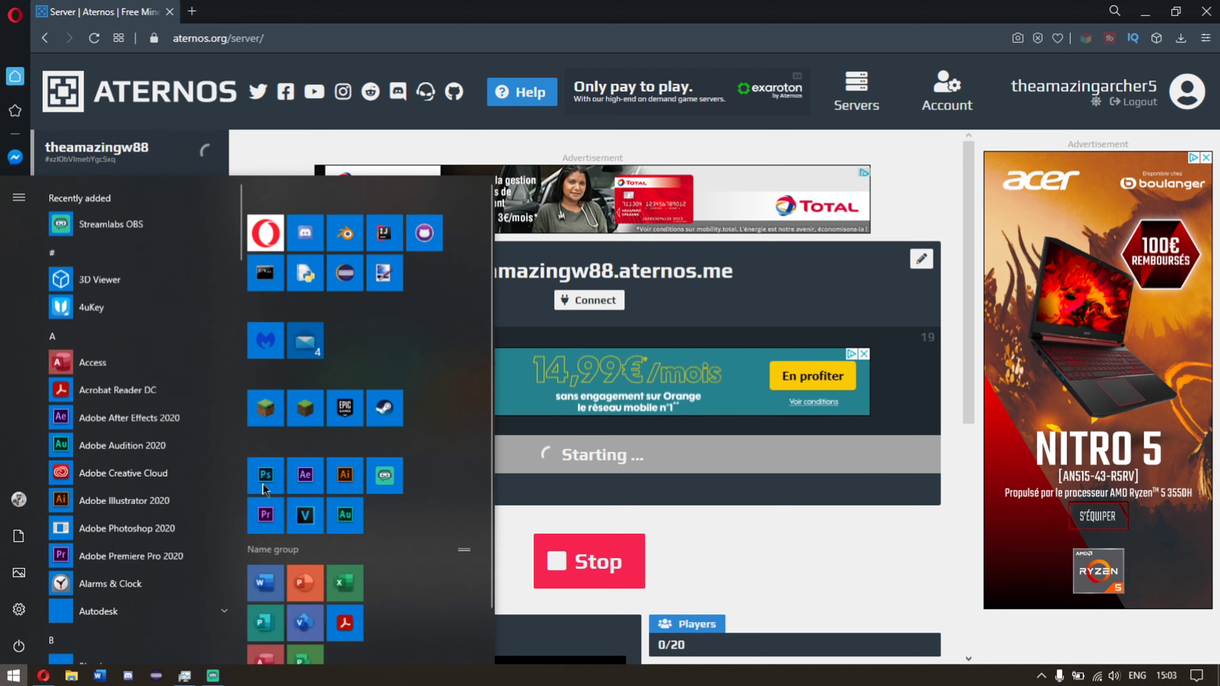
left_click(309, 408)
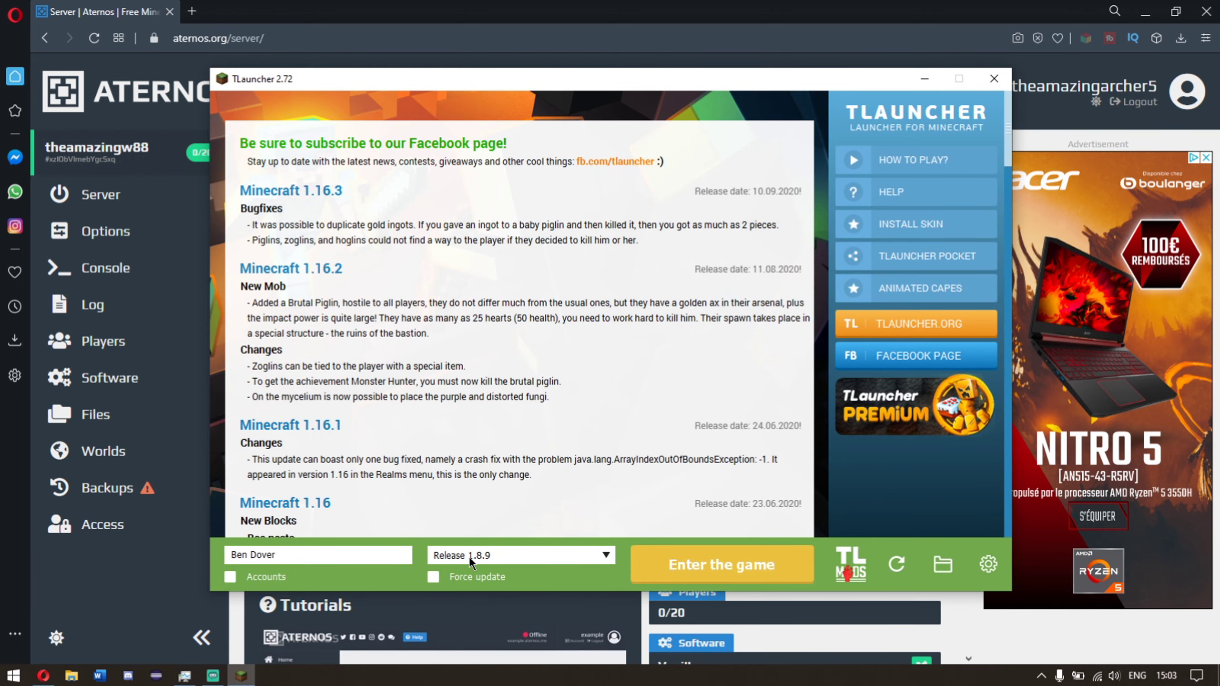
left_click(804, 632)
scroll(676, 518, "up", 4)
left_click(241, 675)
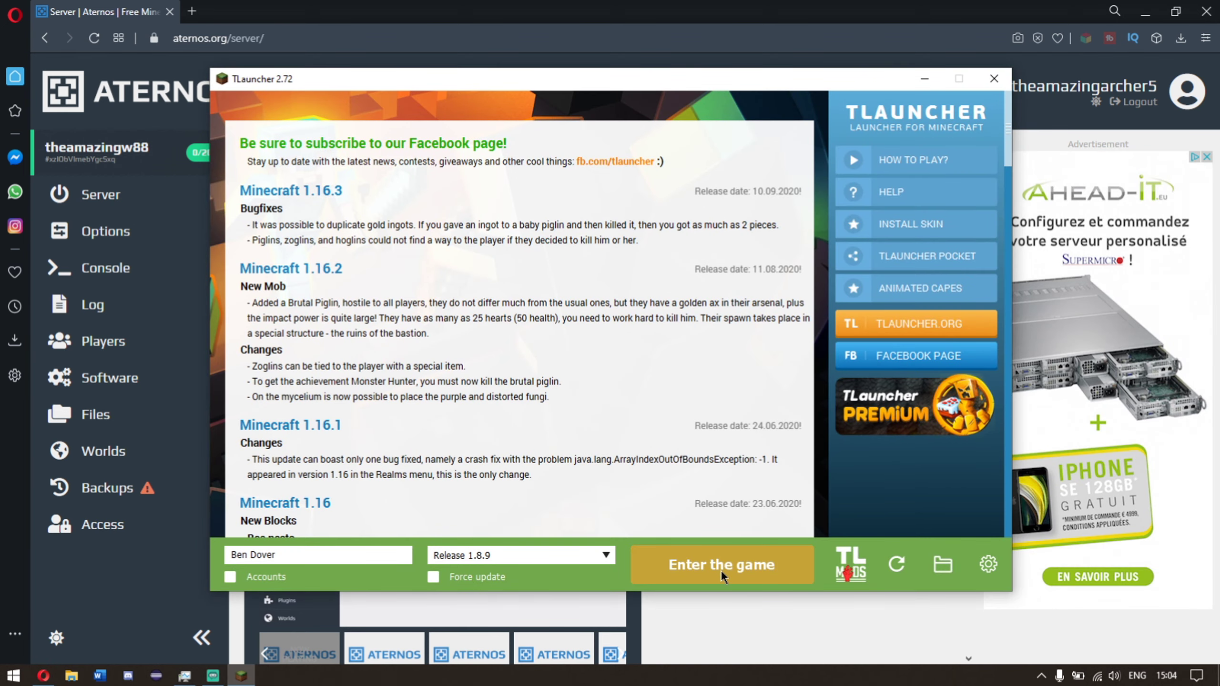
left_click(725, 566)
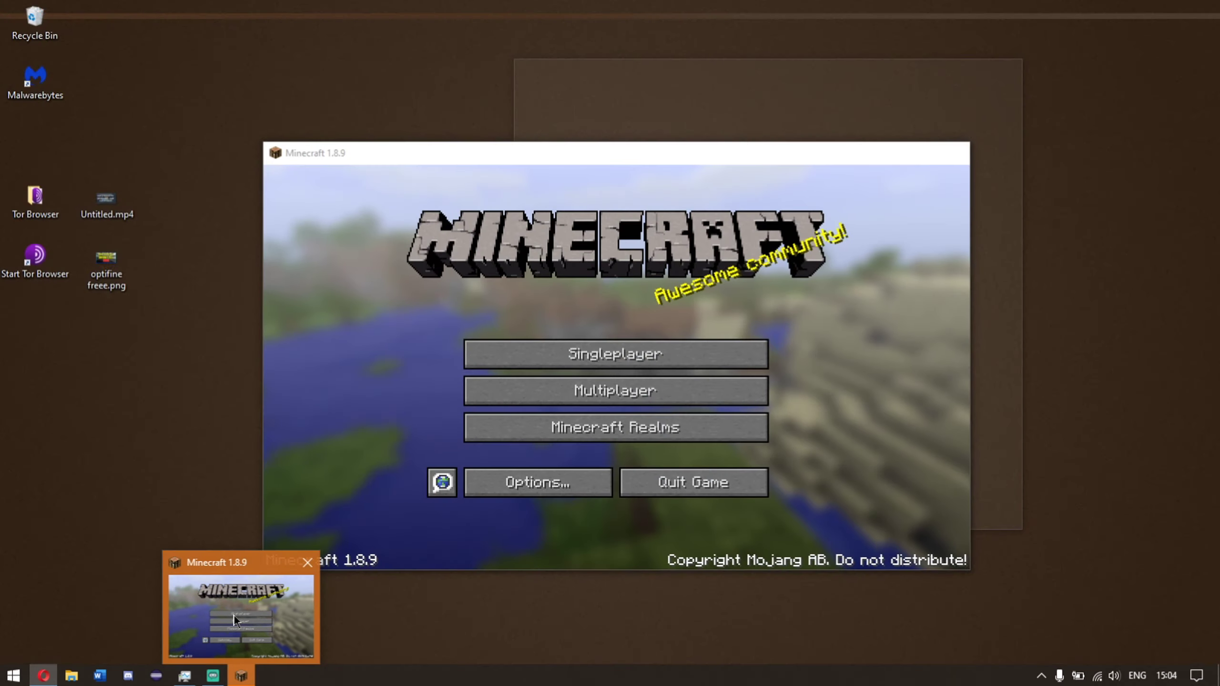
Step: From Multiplayer, refresh the list and join the Aternos Minecraft Server entry
left_click(233, 614)
left_click(626, 391)
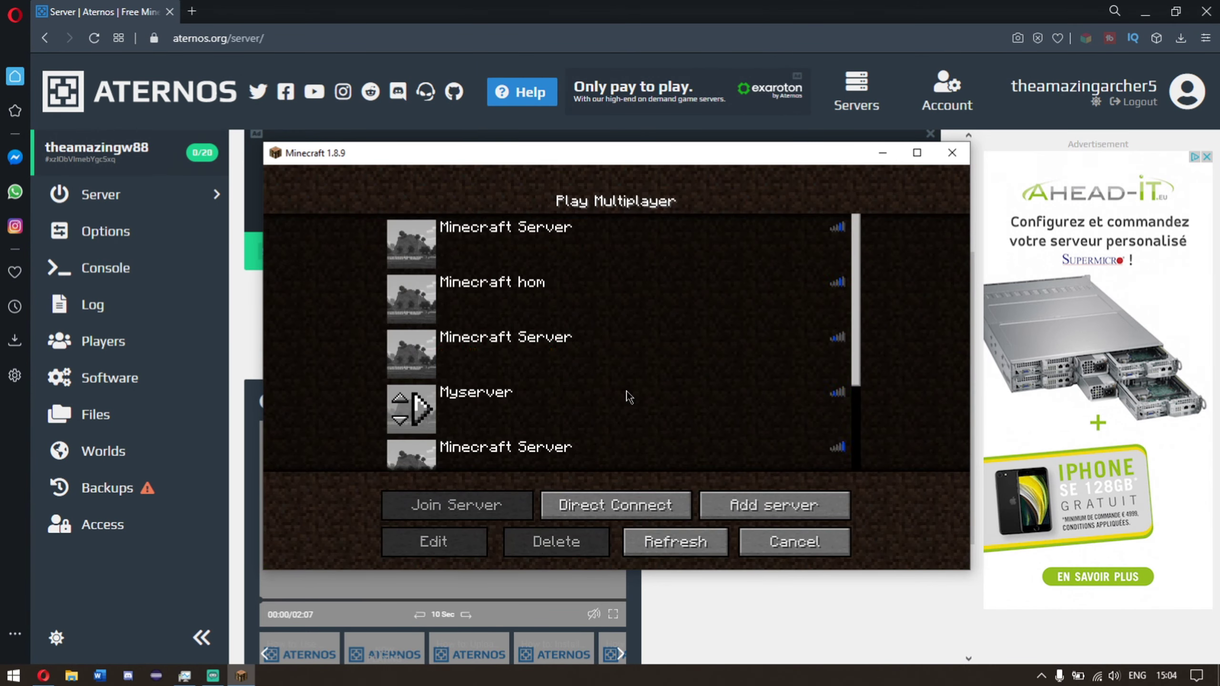
scroll(811, 330, "down", 3)
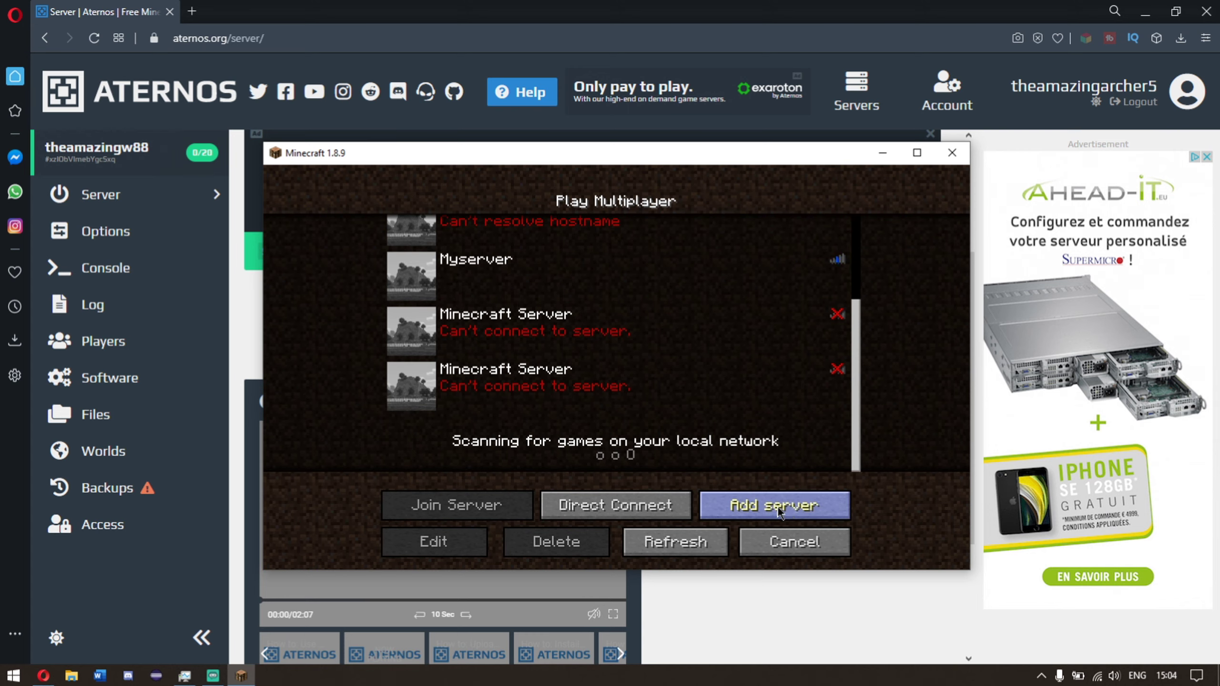
left_click(670, 545)
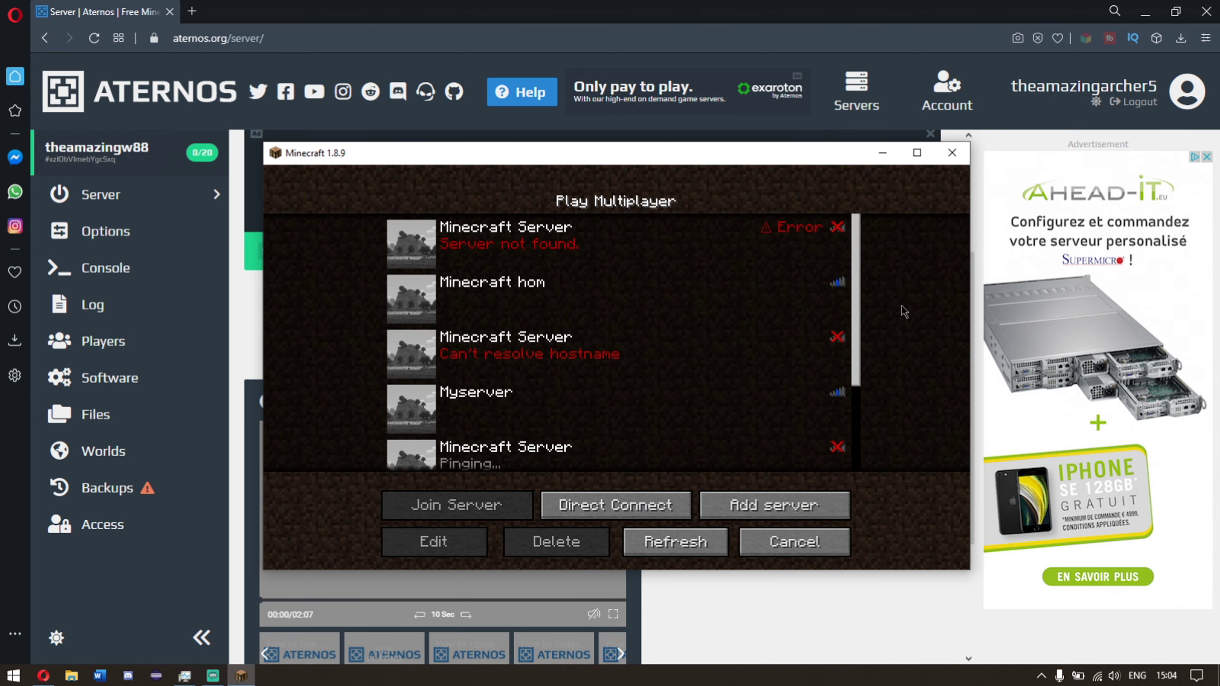
scroll(674, 395, "down", 3)
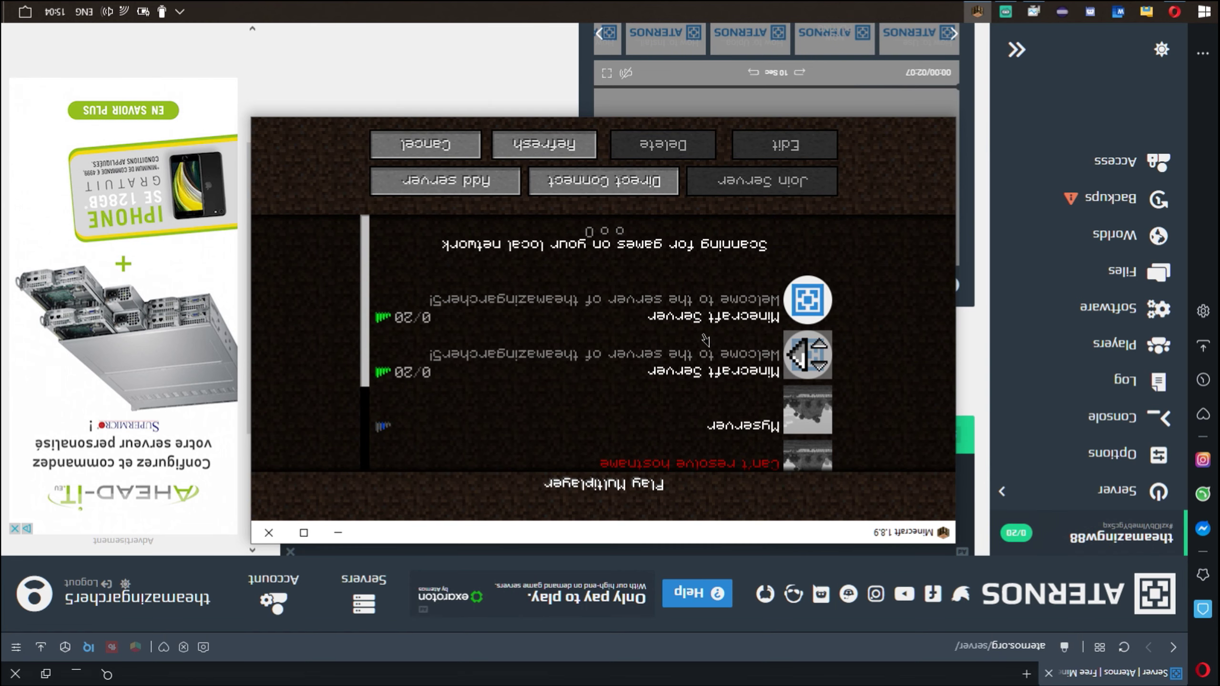
left_click(729, 294)
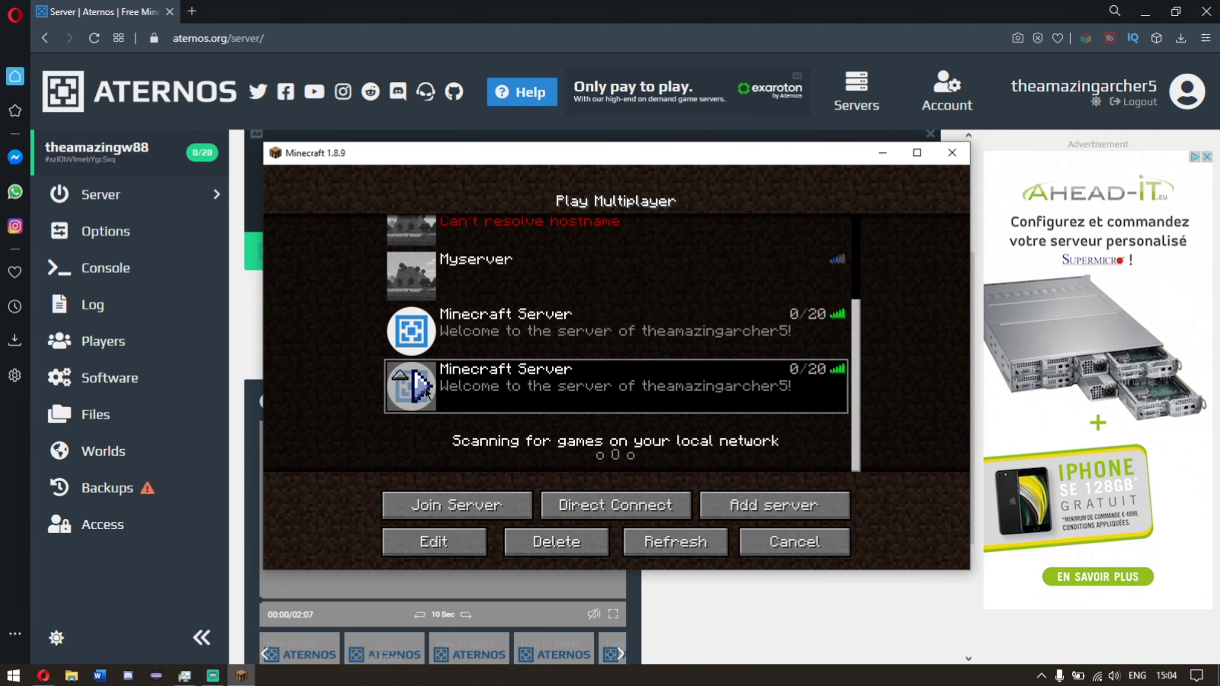
left_click(795, 298)
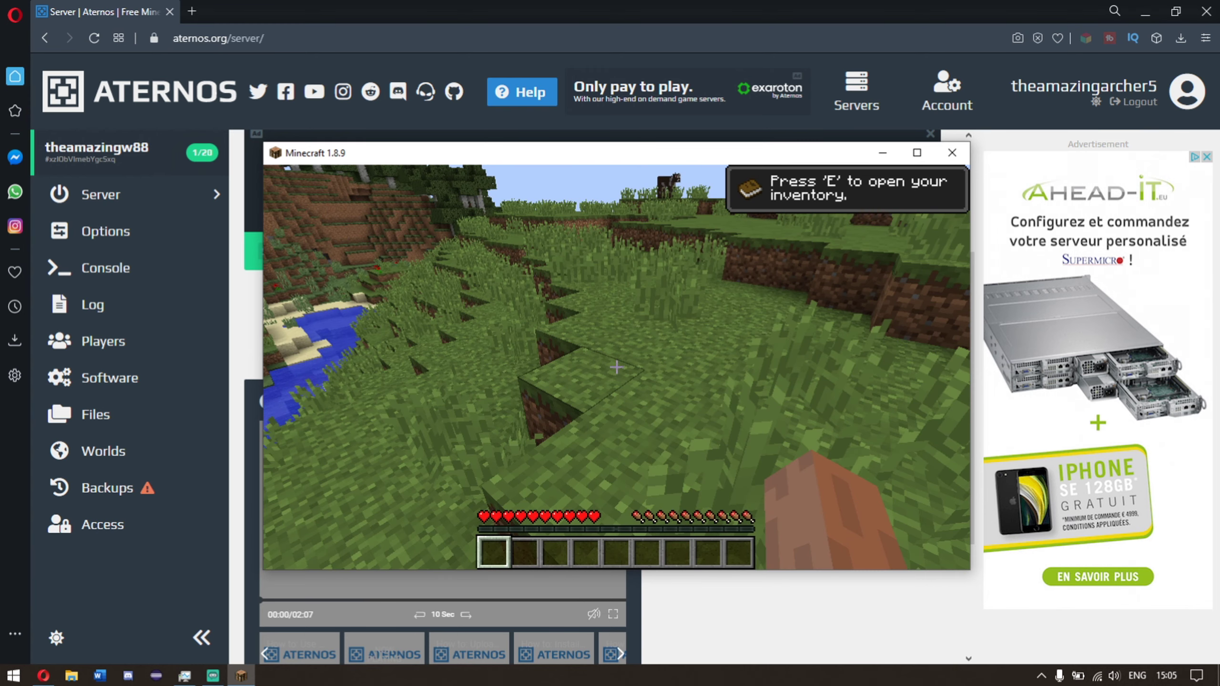
Step: Disconnect from the Aternos server and return to the Minecraft title screen
key("Escape")
left_click(622, 426)
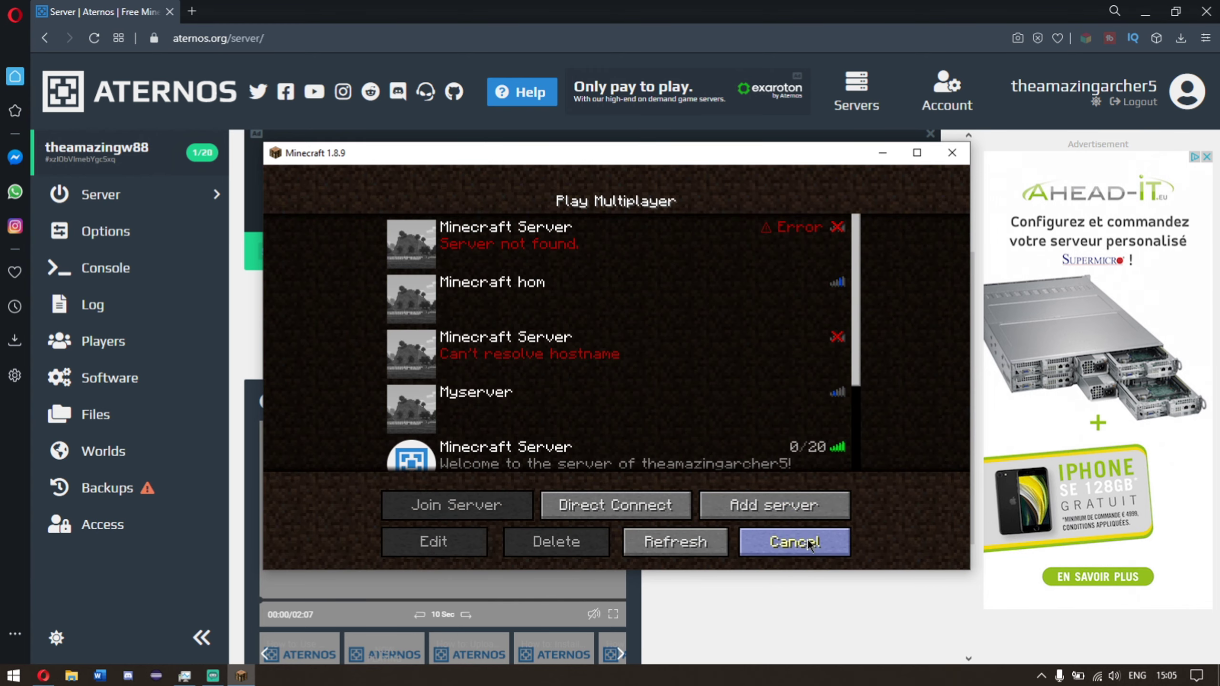
left_click(809, 544)
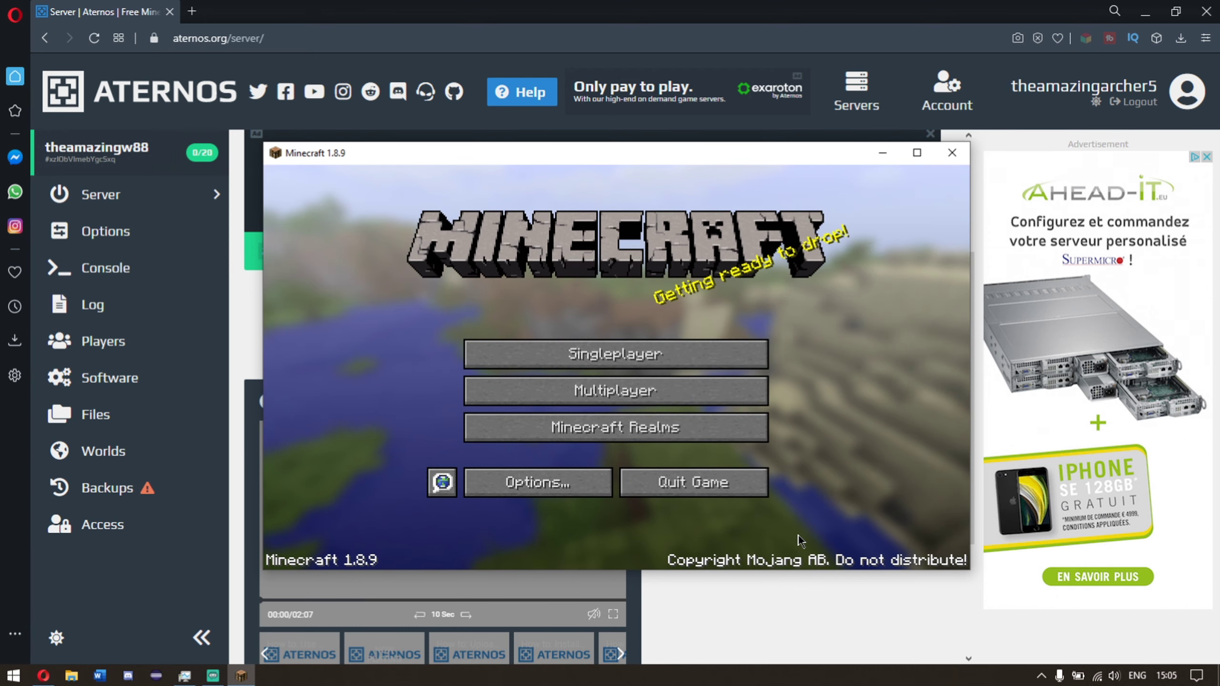
Step: Close Minecraft and TLauncher, then stop the Aternos server
key("alt+F4")
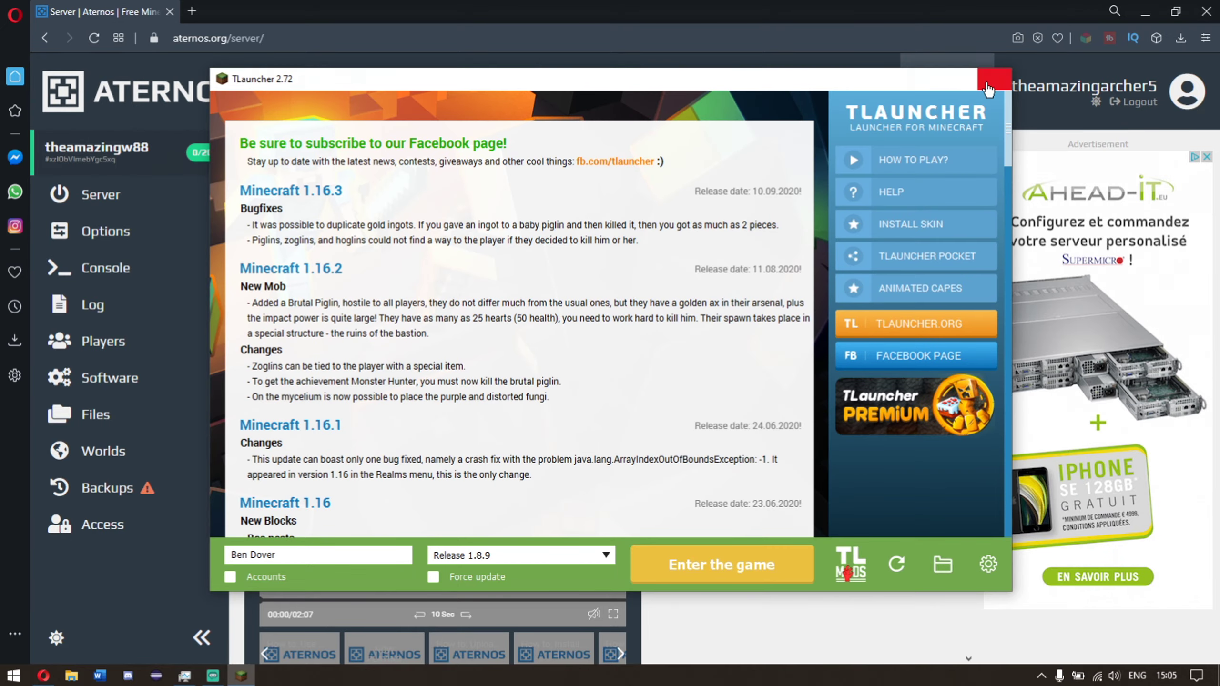
left_click(988, 89)
left_click(526, 323)
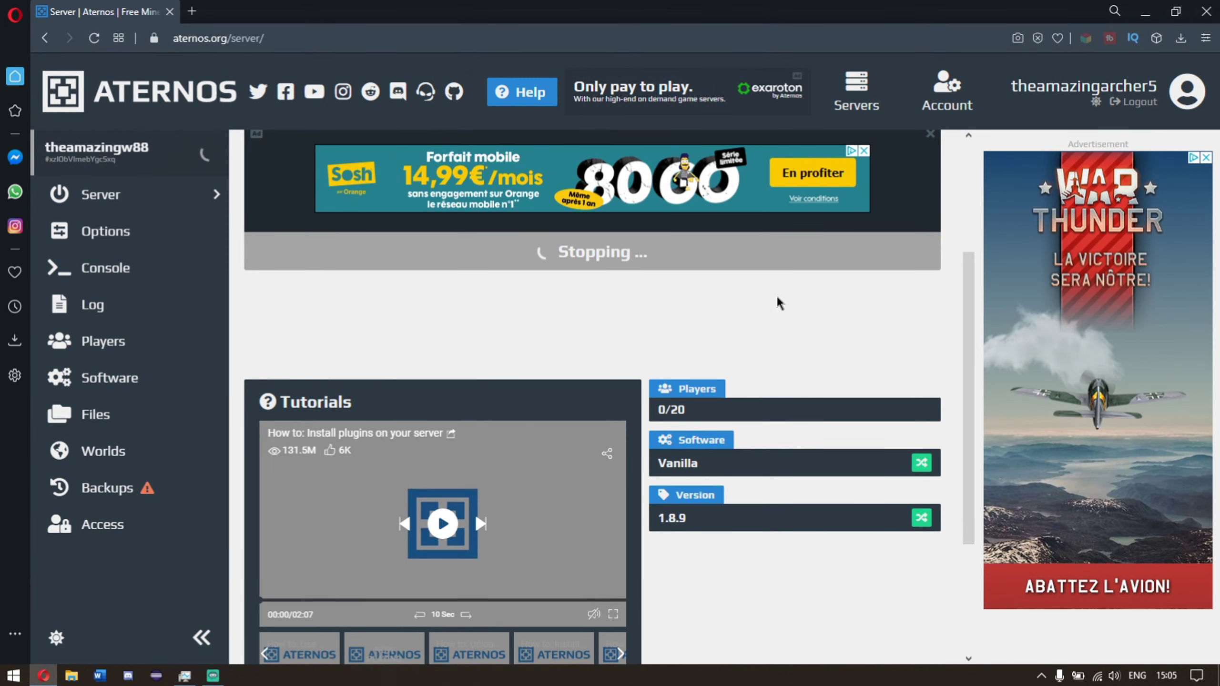